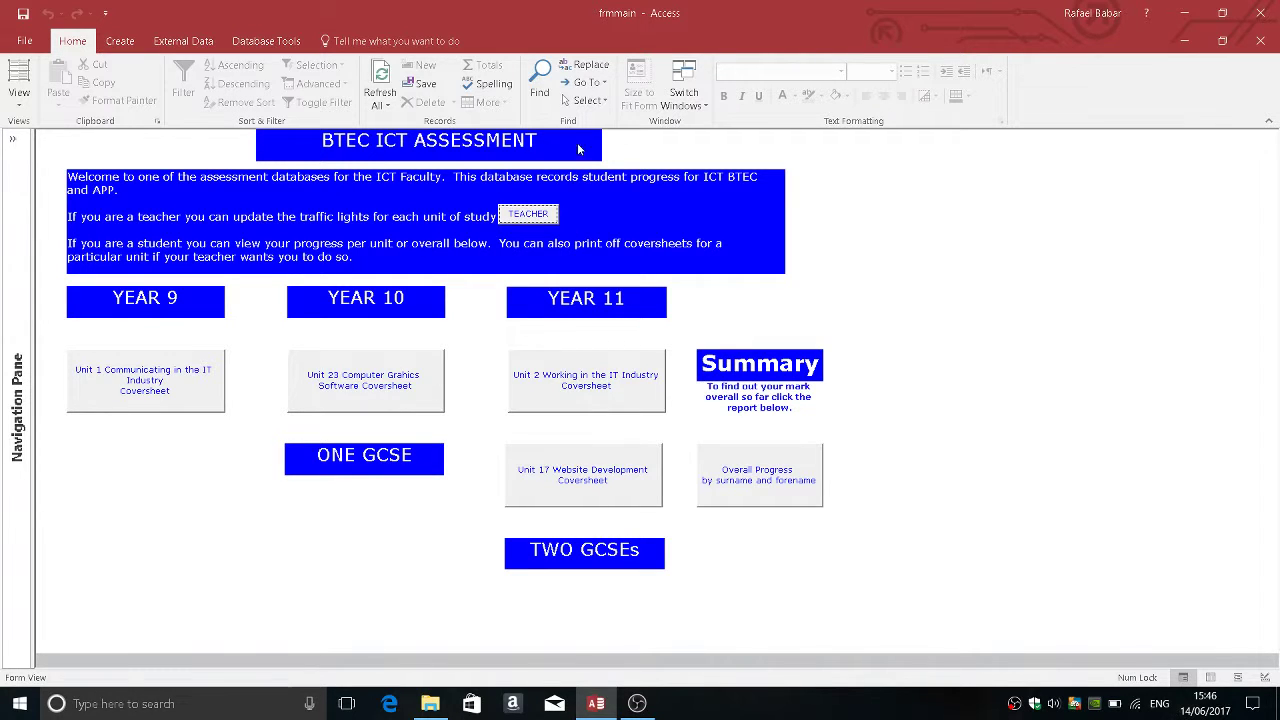
Step: From the Teacher Menu, load Unit 1 Traffic Lights for class code 10 and year 2012
{"action": "left_click", "coordinate": [530, 217]}
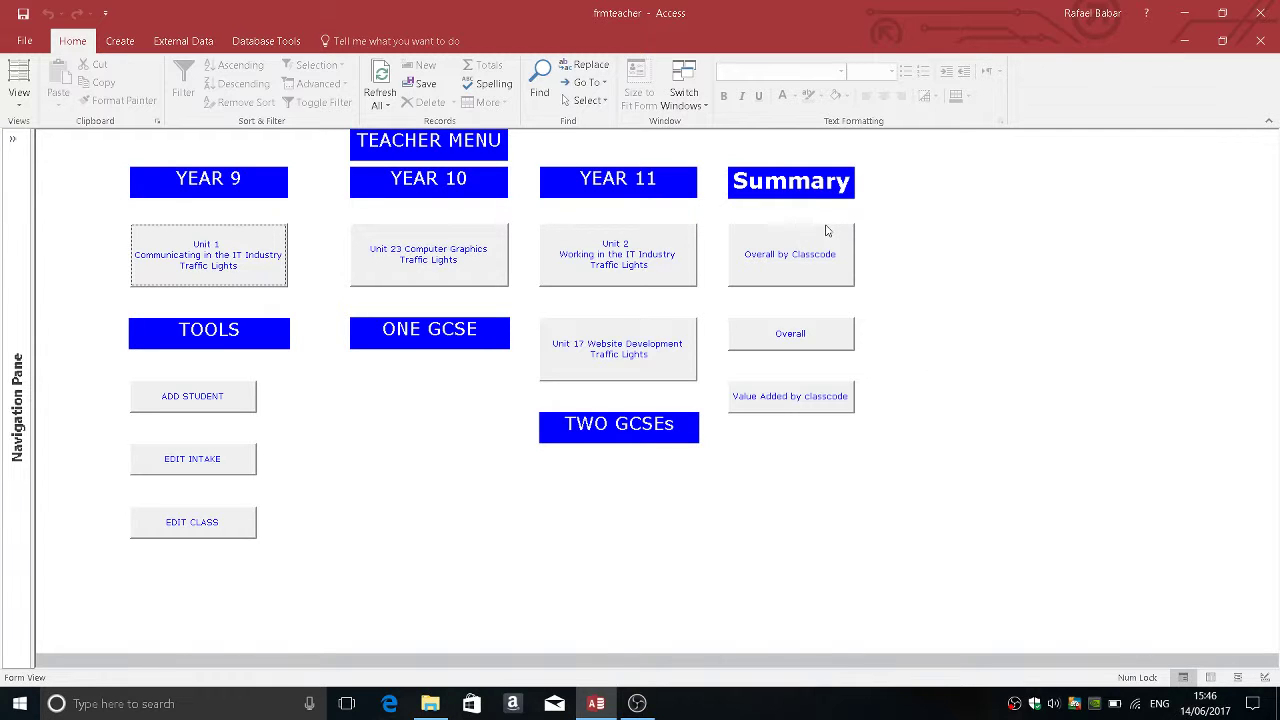
{"action": "left_click", "coordinate": [202, 256]}
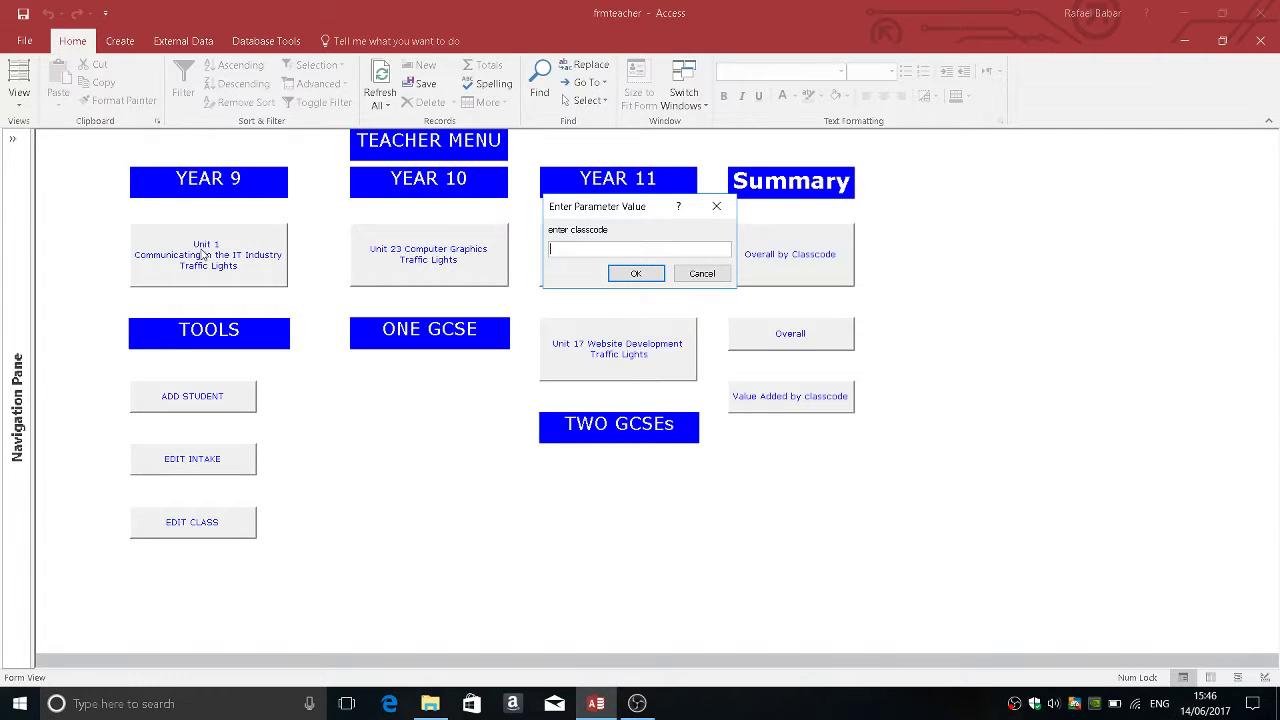
{"action": "type", "text": "10"}
{"action": "key", "text": "Return"}
{"action": "type", "text": "2012"}
{"action": "key", "text": "Return"}
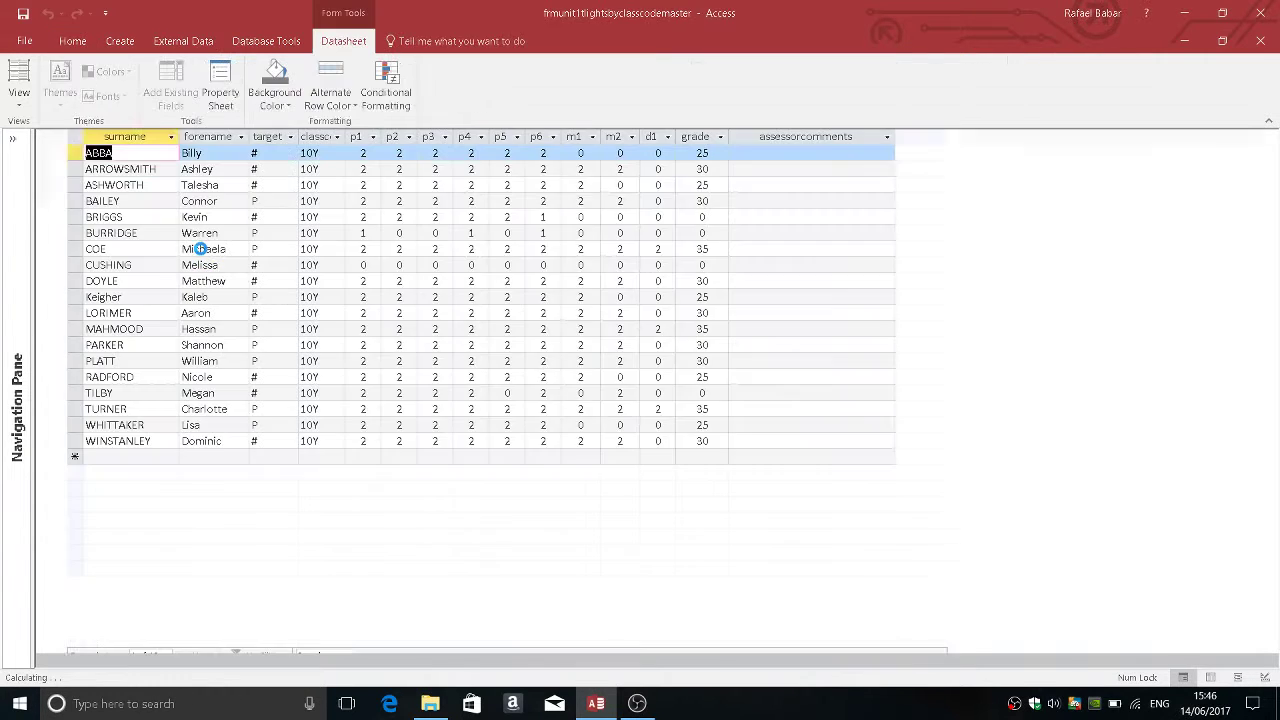
Step: Set the first student's m1 and m2 marks to 2, then close the datasheet
{"action": "left_click", "coordinate": [582, 153]}
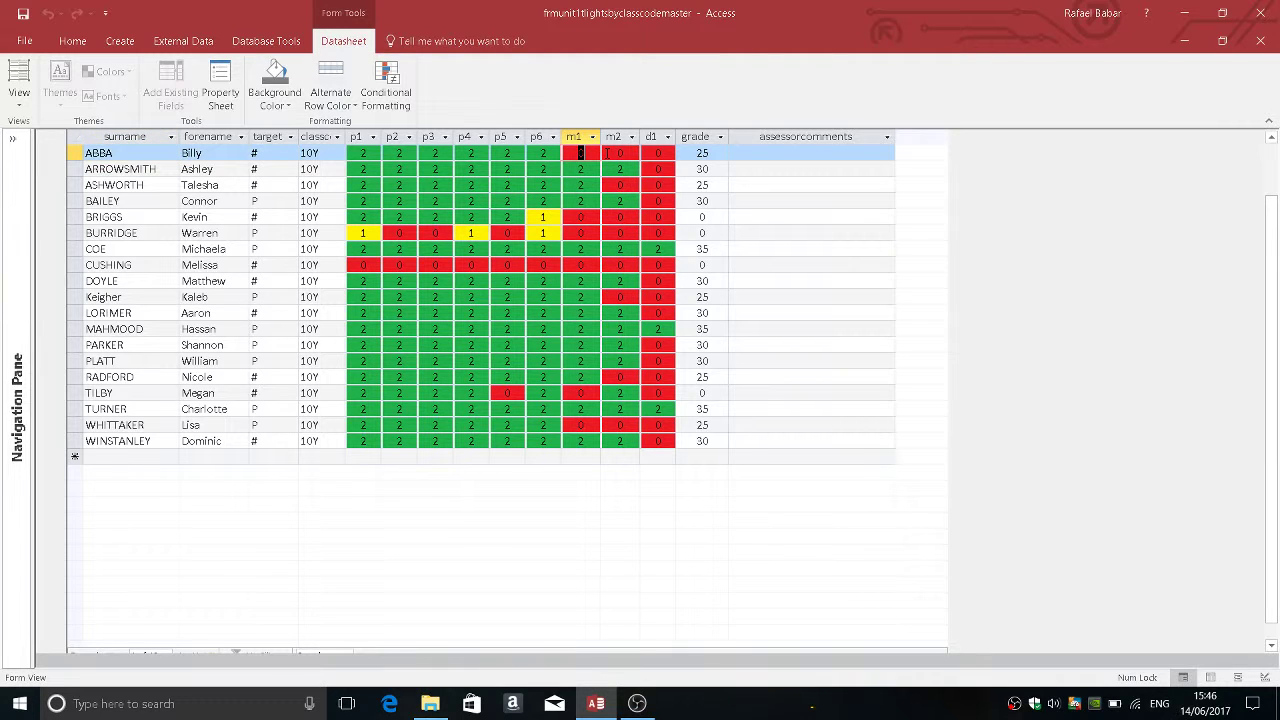
{"action": "type", "text": "2"}
{"action": "key", "text": "Tab"}
{"action": "type", "text": "2"}
{"action": "key", "text": "Tab"}
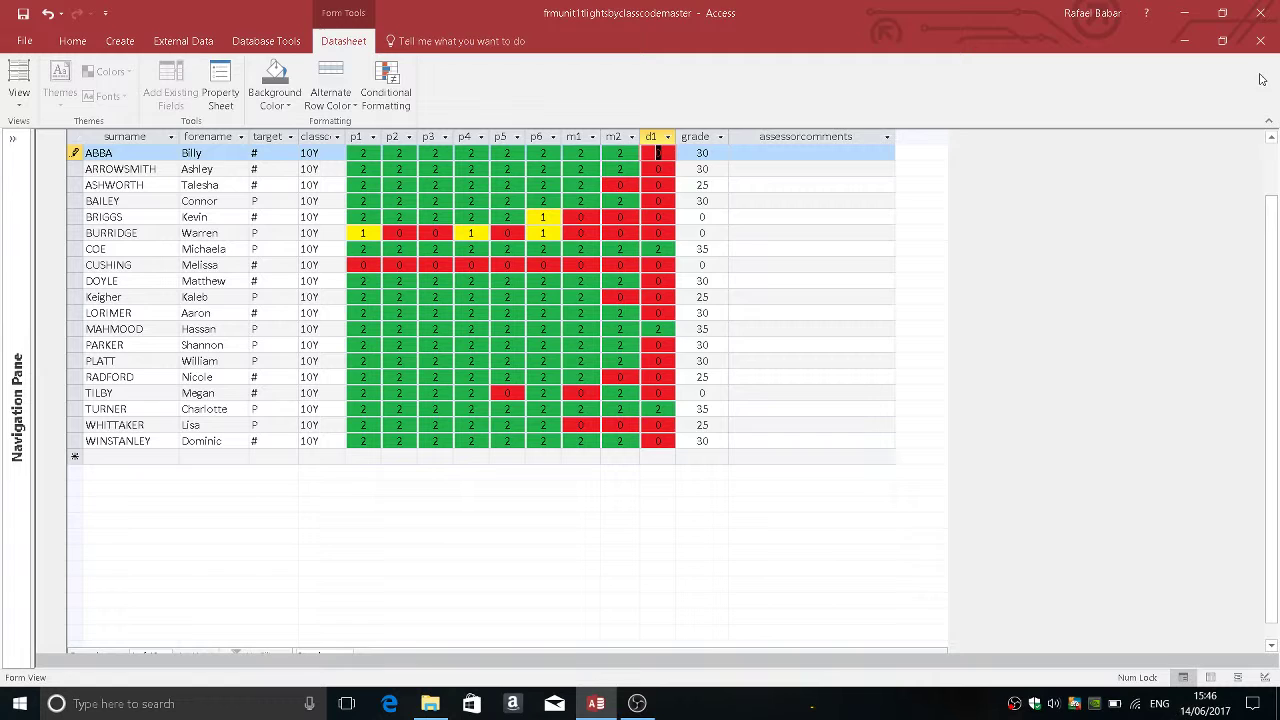
{"action": "left_click", "coordinate": [1261, 41]}
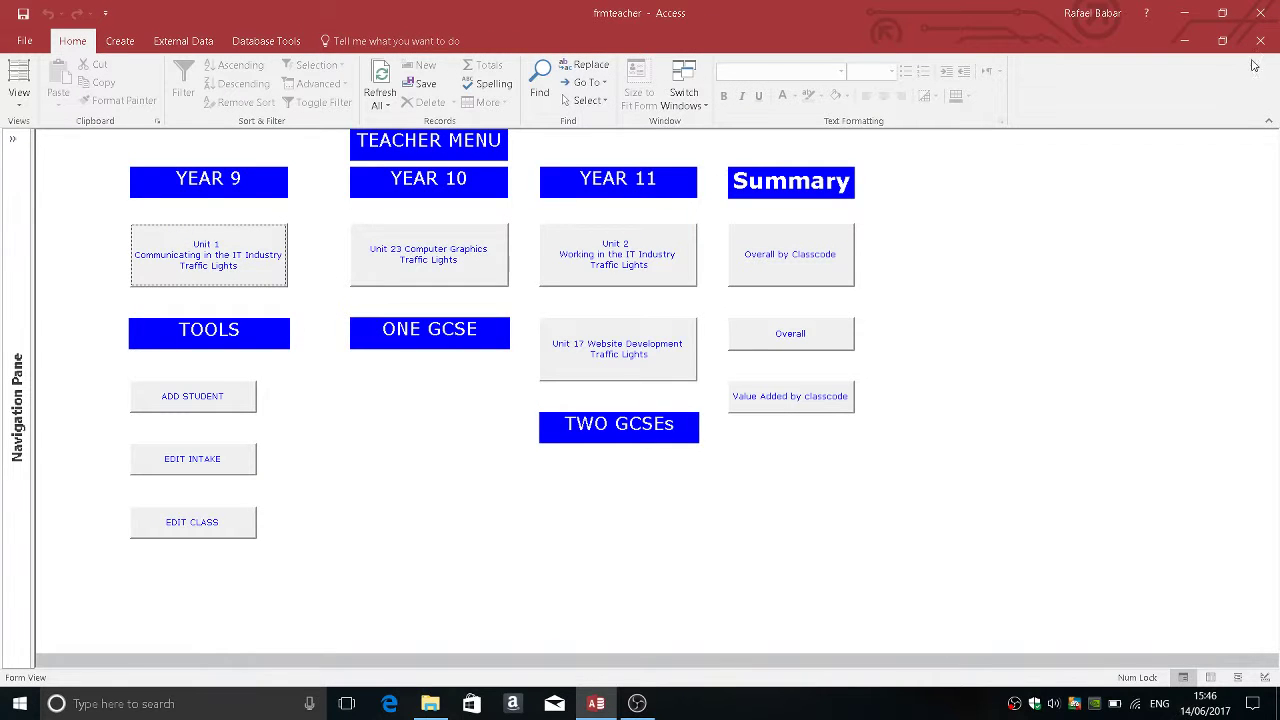
{"action": "left_click", "coordinate": [1261, 41]}
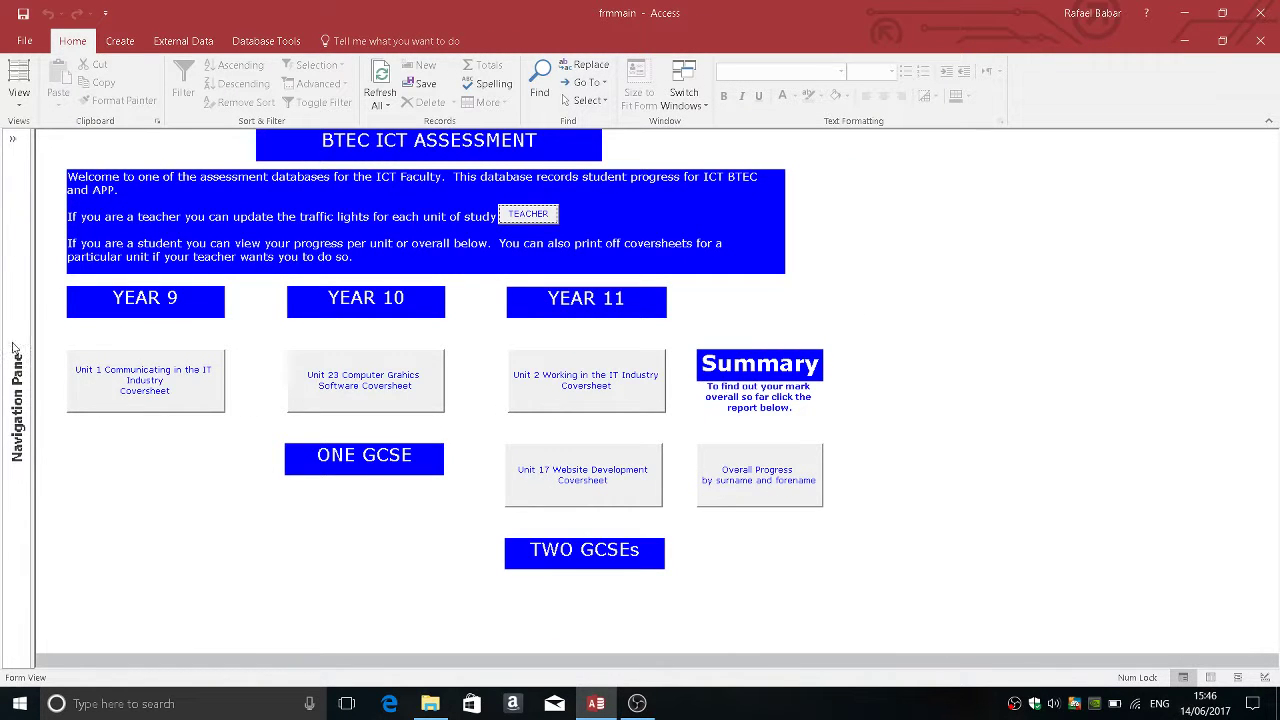
{"action": "left_click", "coordinate": [128, 390]}
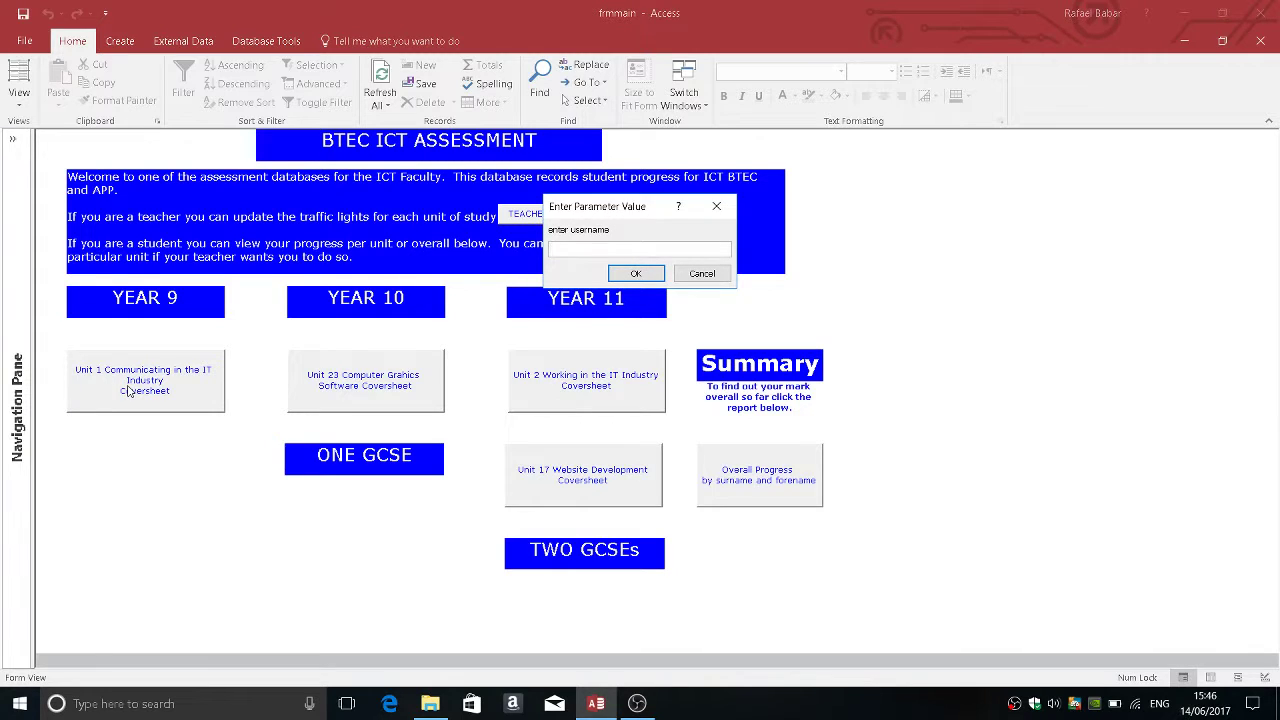
{"action": "key", "text": "Return"}
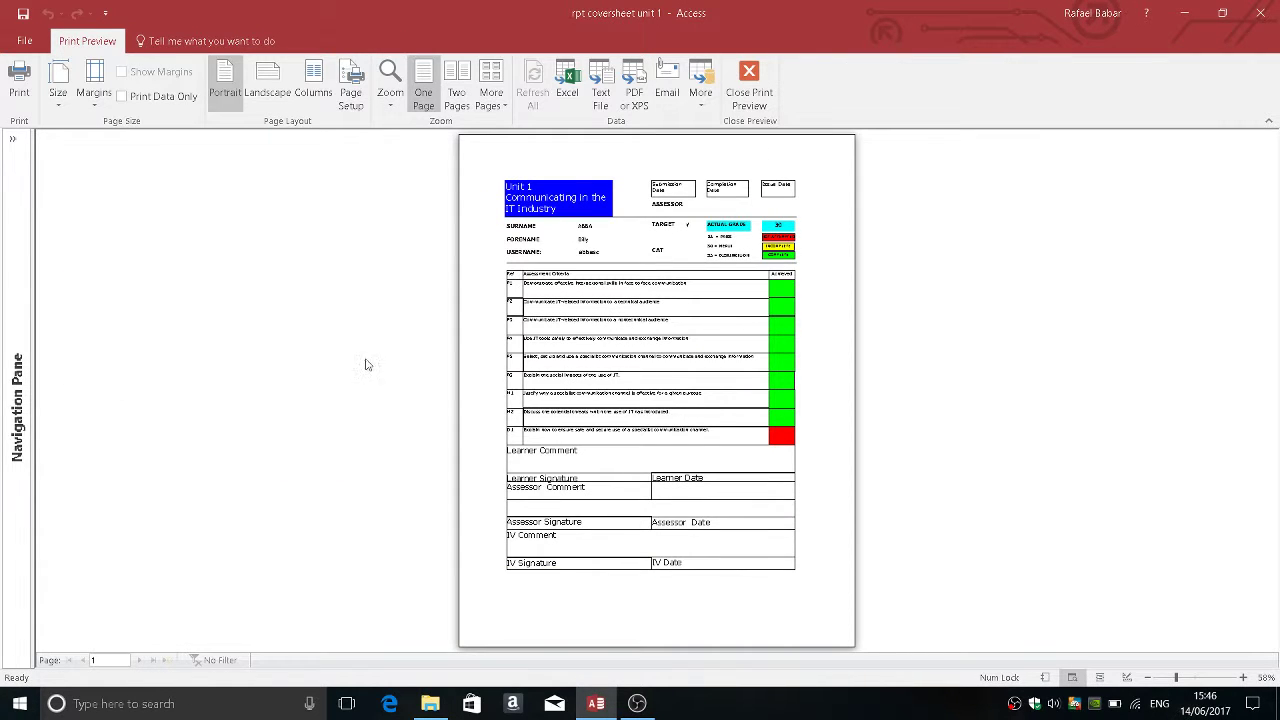
{"action": "left_click", "coordinate": [610, 376]}
{"action": "left_click", "coordinate": [887, 450]}
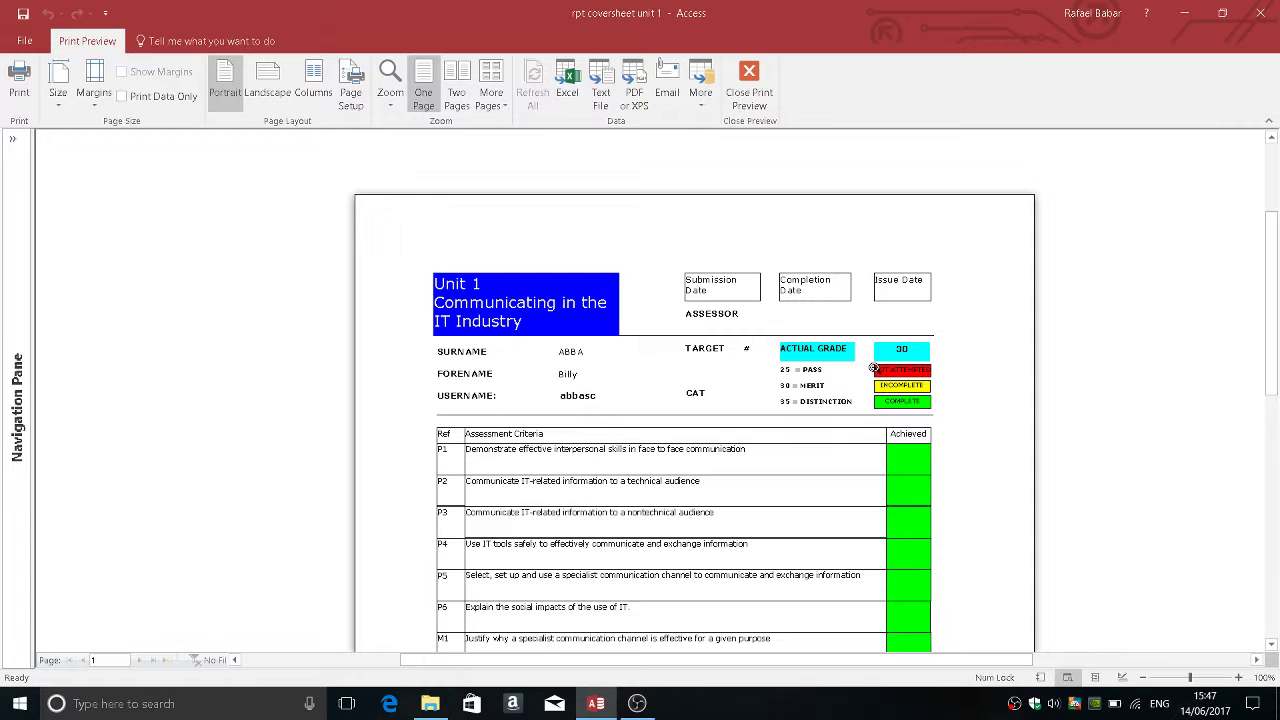
{"action": "left_click", "coordinate": [860, 420]}
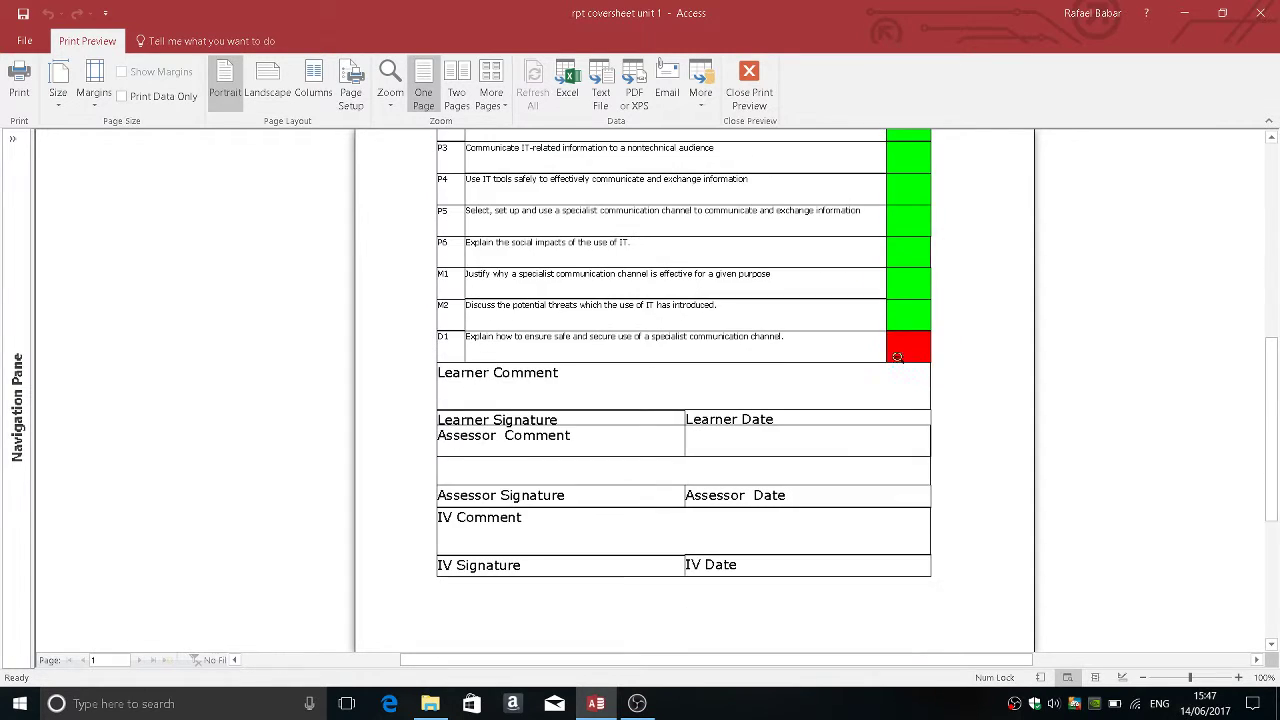
{"action": "left_click", "coordinate": [749, 95]}
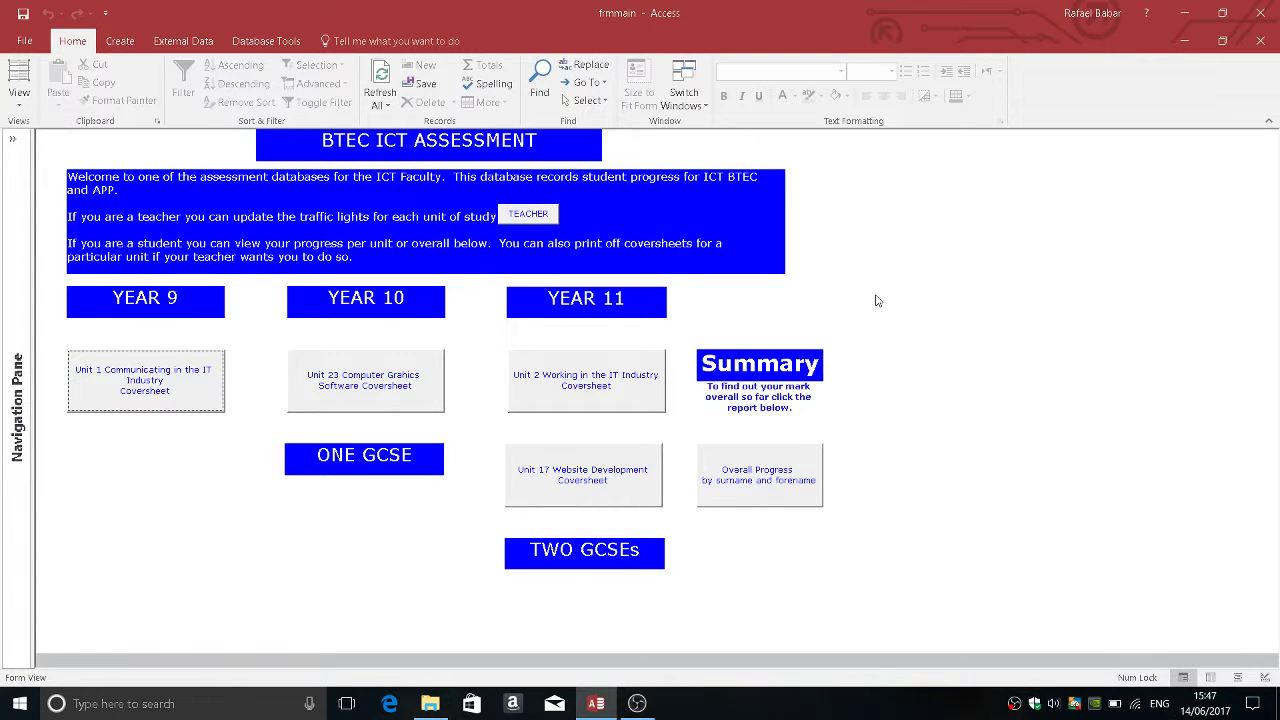
Step: Preview a student's overall progress report by entering their username, review the grades, then close it
{"action": "left_click", "coordinate": [778, 465]}
{"action": "type", "text": "adbasc"}
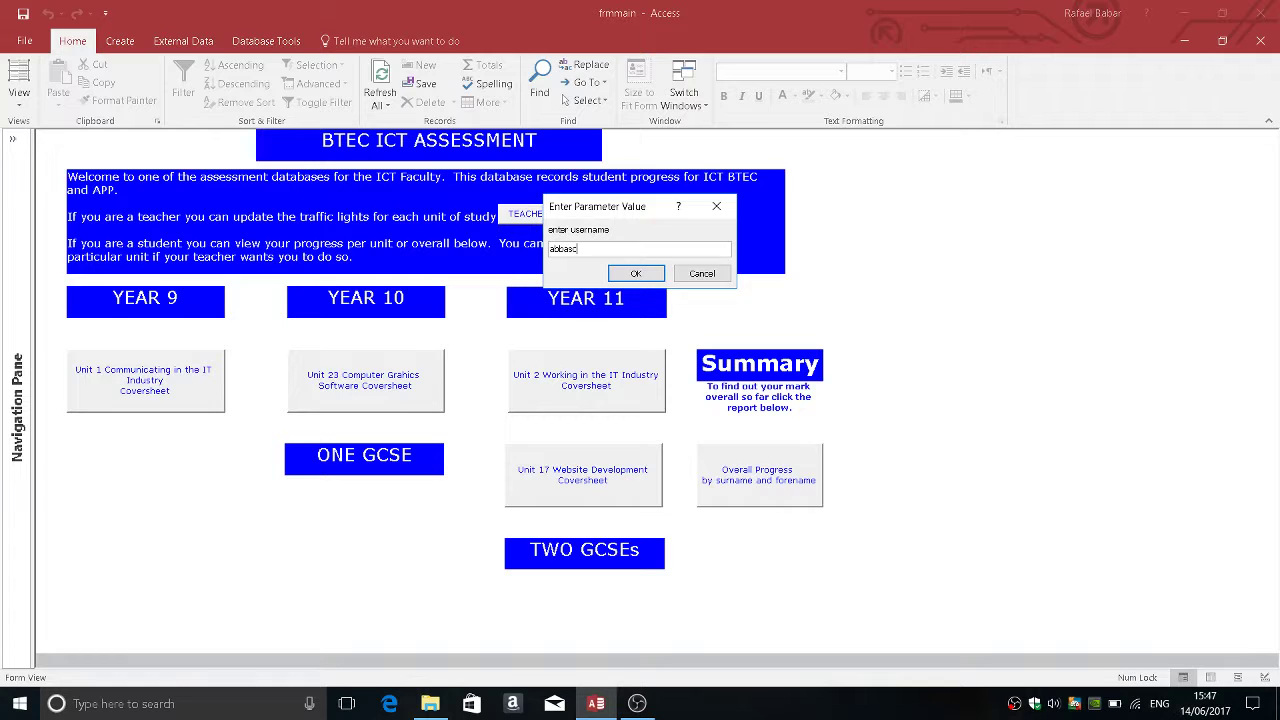
{"action": "key", "text": "Return"}
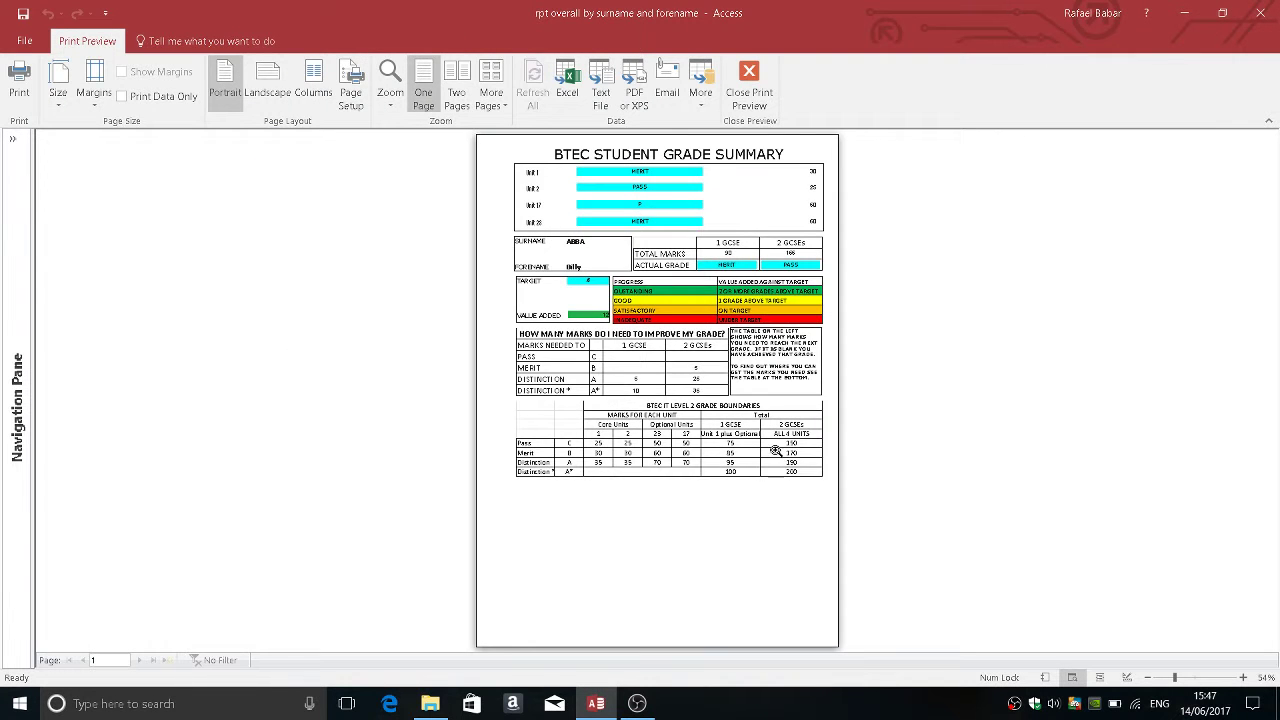
{"action": "left_click", "coordinate": [778, 456]}
{"action": "scroll", "coordinate": [680, 314], "scroll_direction": "up", "scroll_amount": 3}
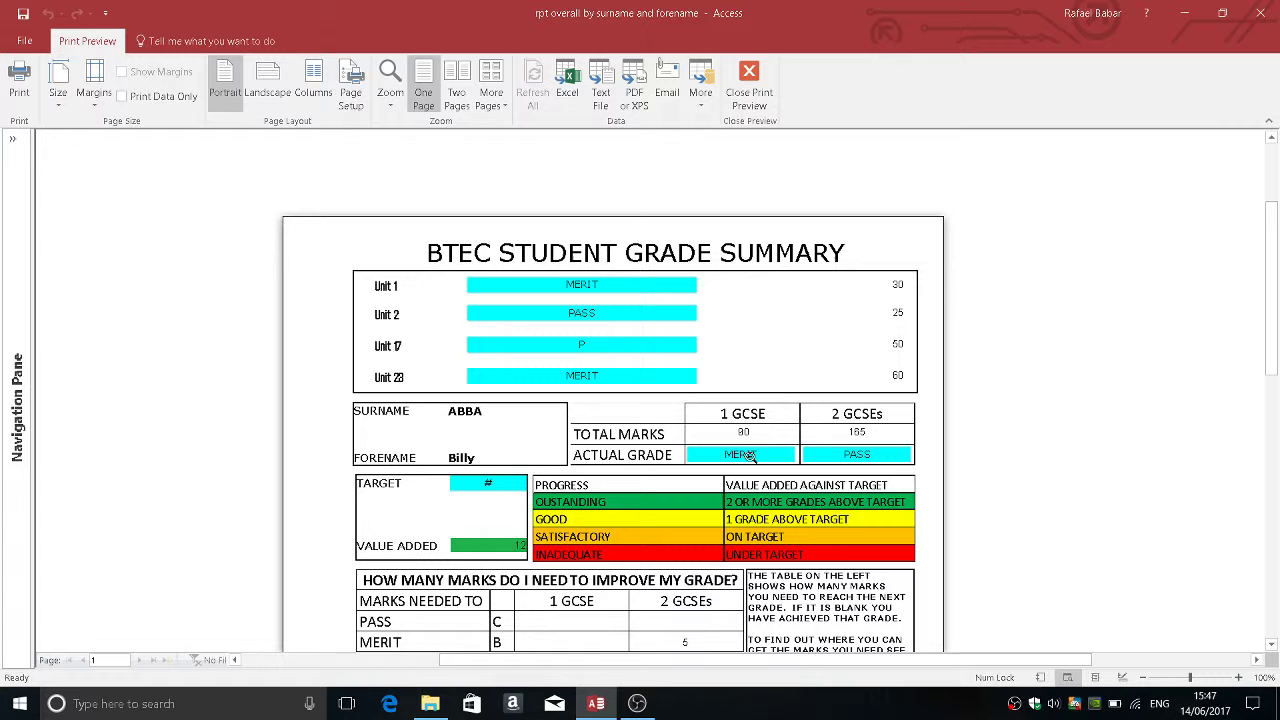
{"action": "scroll", "coordinate": [745, 430], "scroll_direction": "down", "scroll_amount": 4}
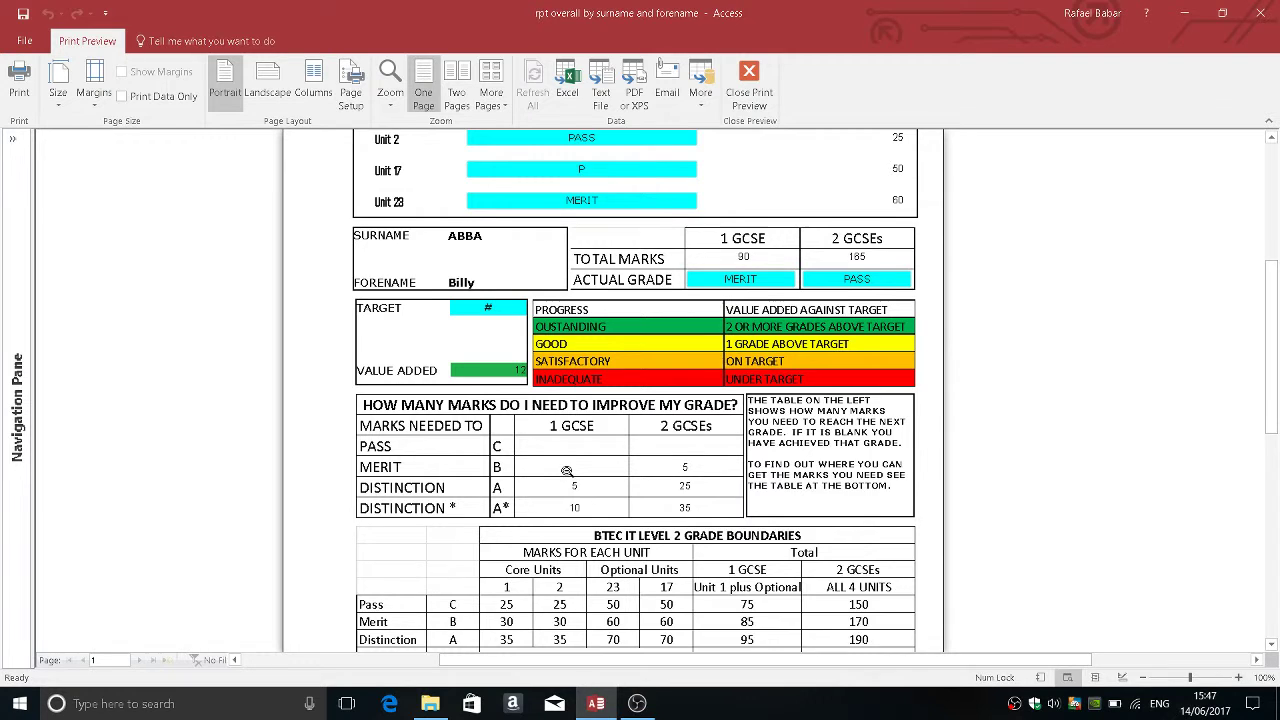
{"action": "scroll", "coordinate": [557, 473], "scroll_direction": "down", "scroll_amount": 1}
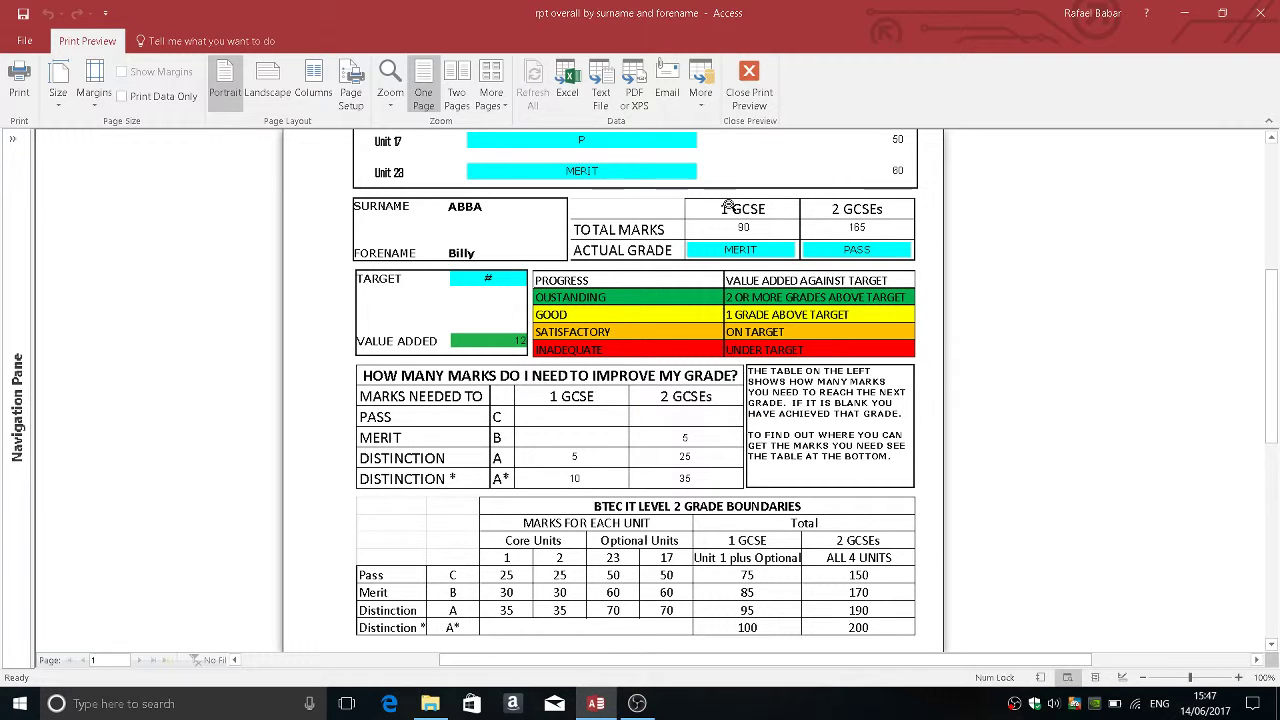
{"action": "left_click", "coordinate": [748, 80]}
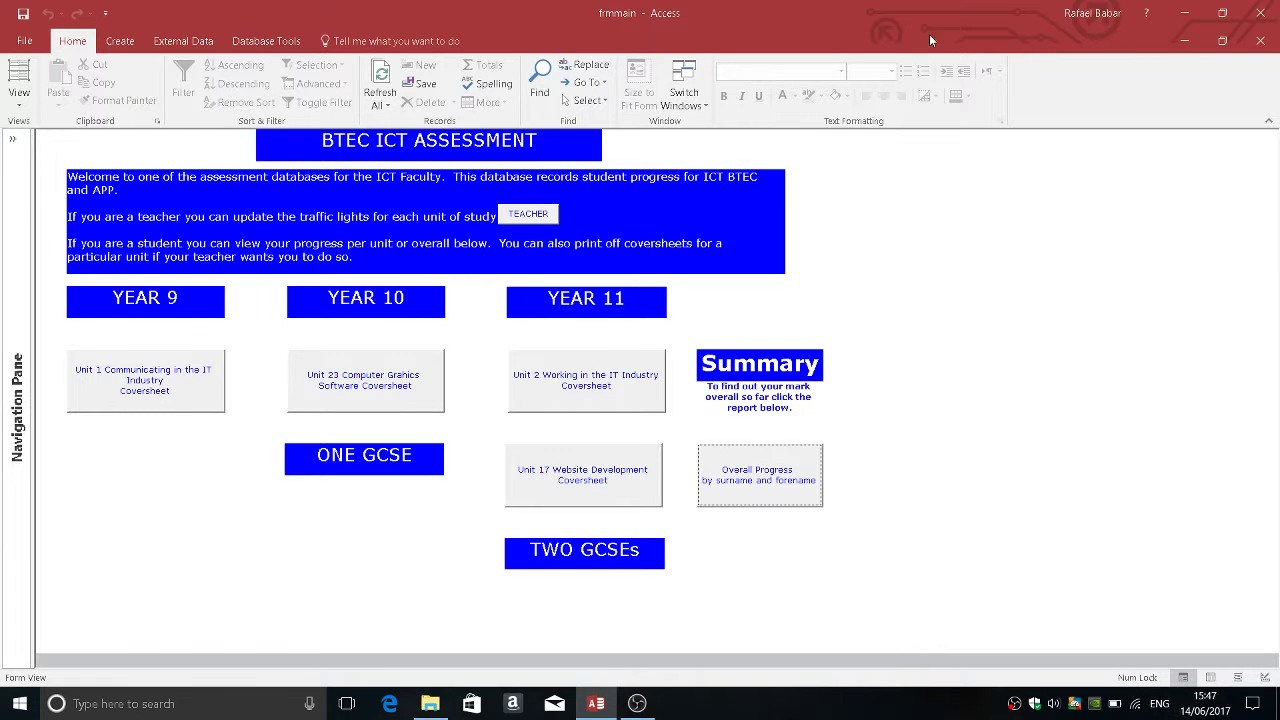
Step: On the Teacher Menu, view and close the intake table, class table and Add Student form in turn
{"action": "left_click", "coordinate": [512, 217]}
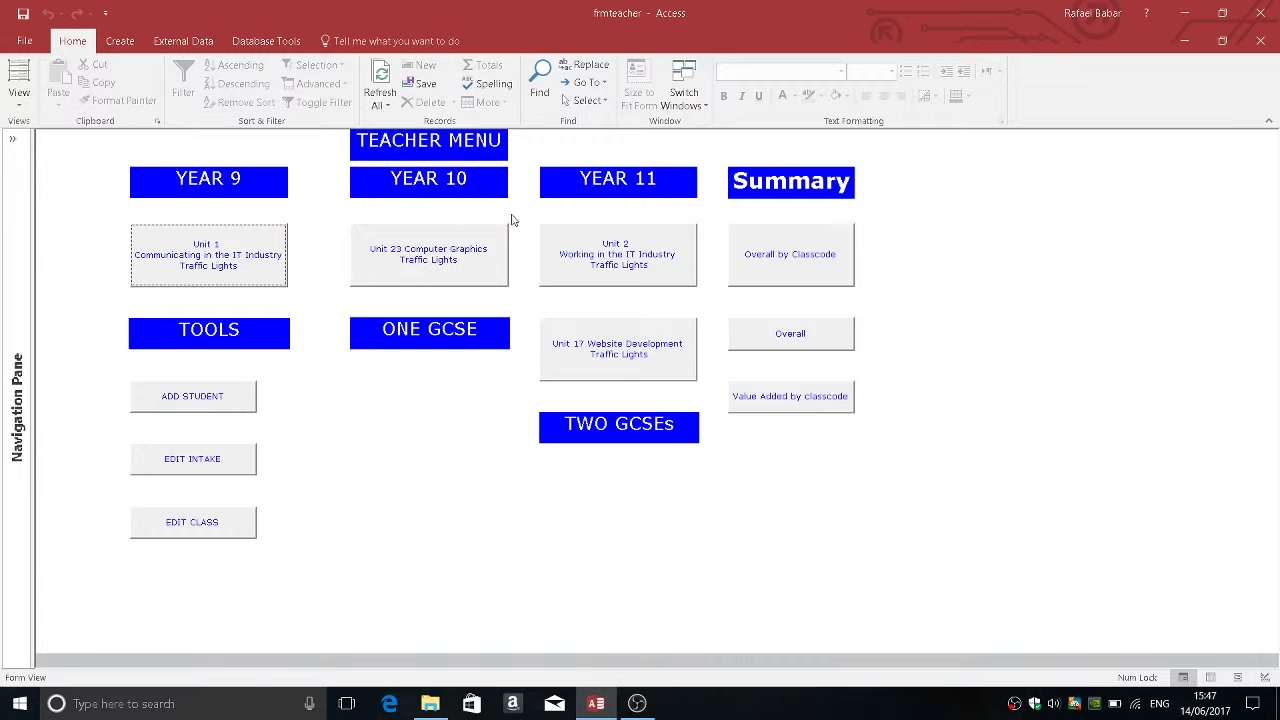
{"action": "left_click", "coordinate": [235, 458]}
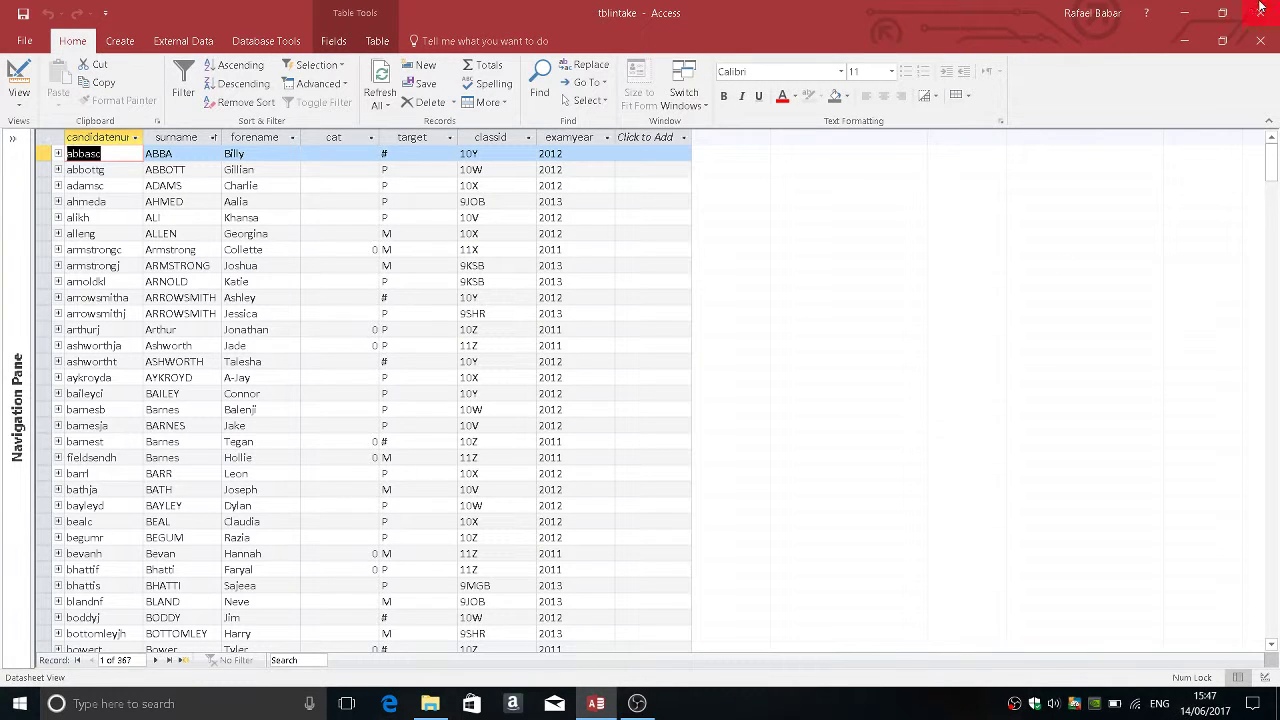
{"action": "left_click", "coordinate": [1257, 42]}
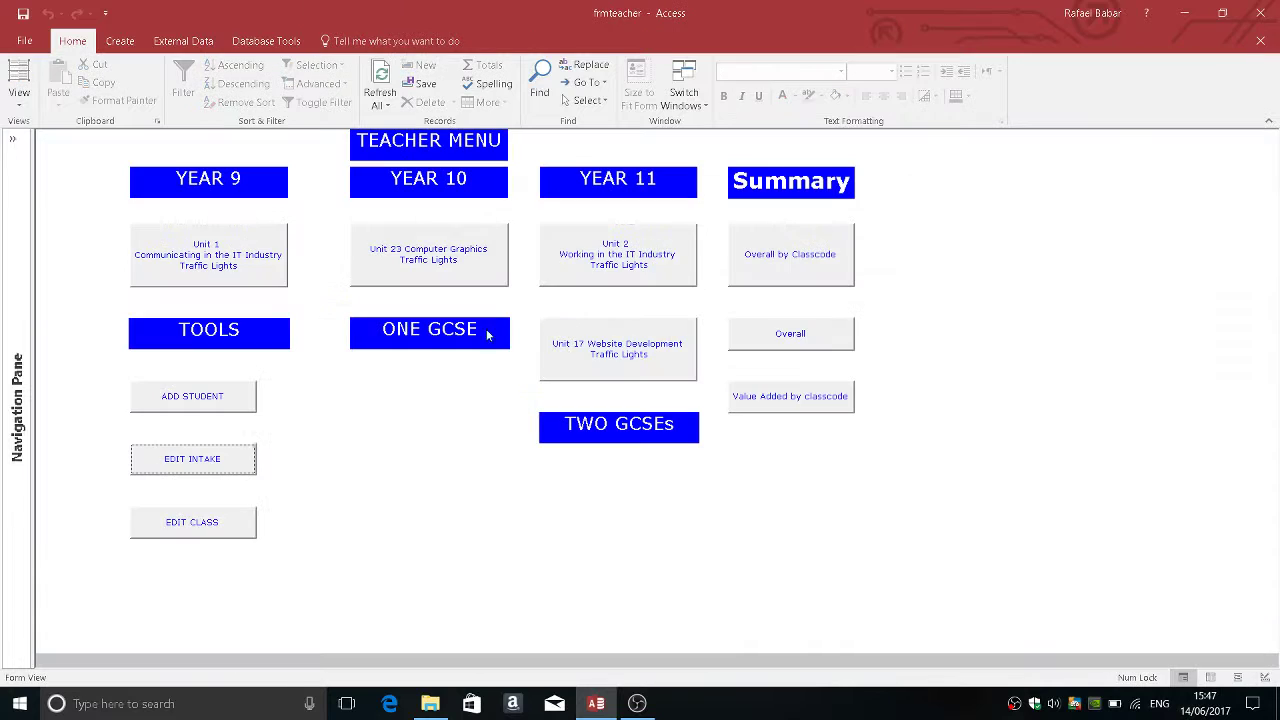
{"action": "left_click", "coordinate": [219, 532]}
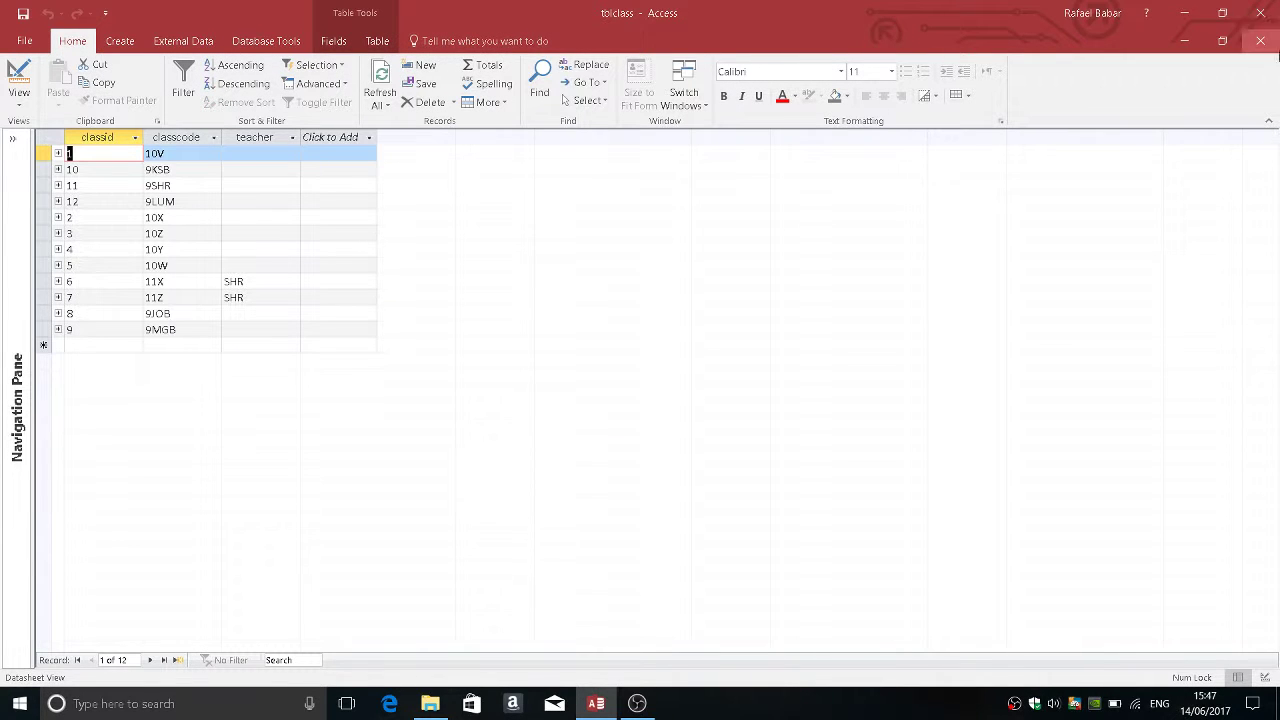
{"action": "left_click", "coordinate": [1258, 42]}
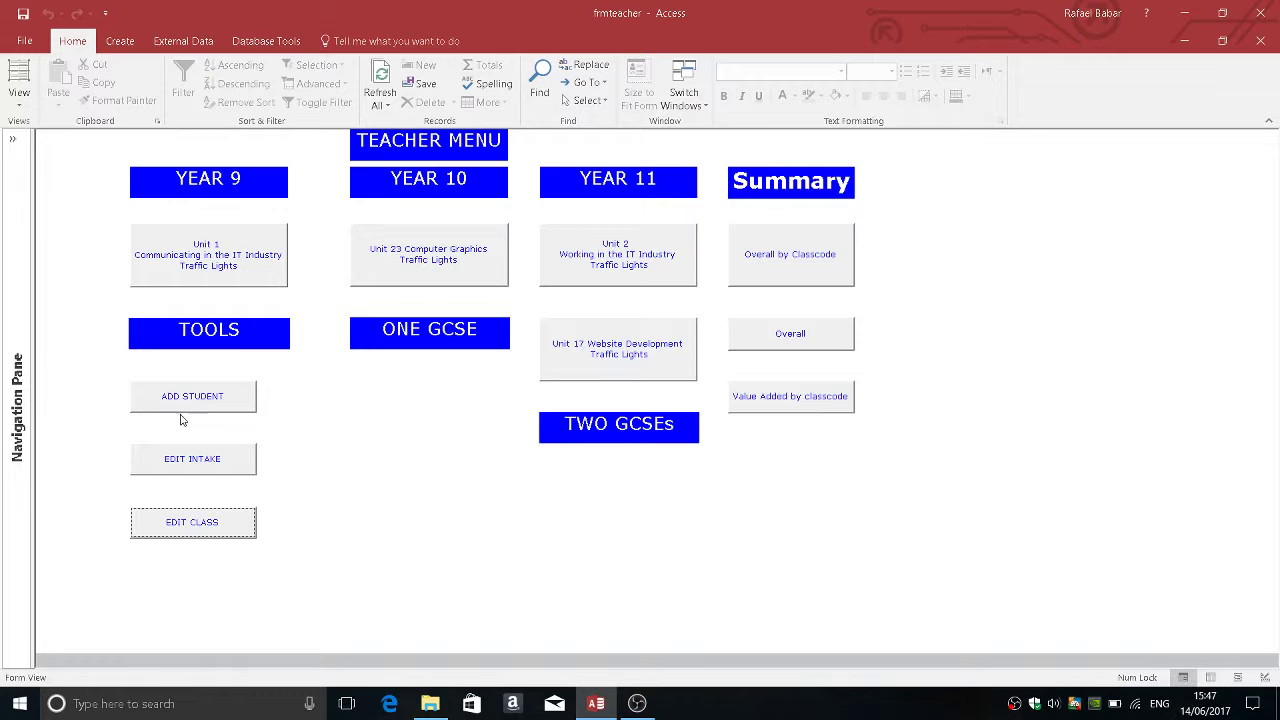
{"action": "left_click", "coordinate": [208, 397]}
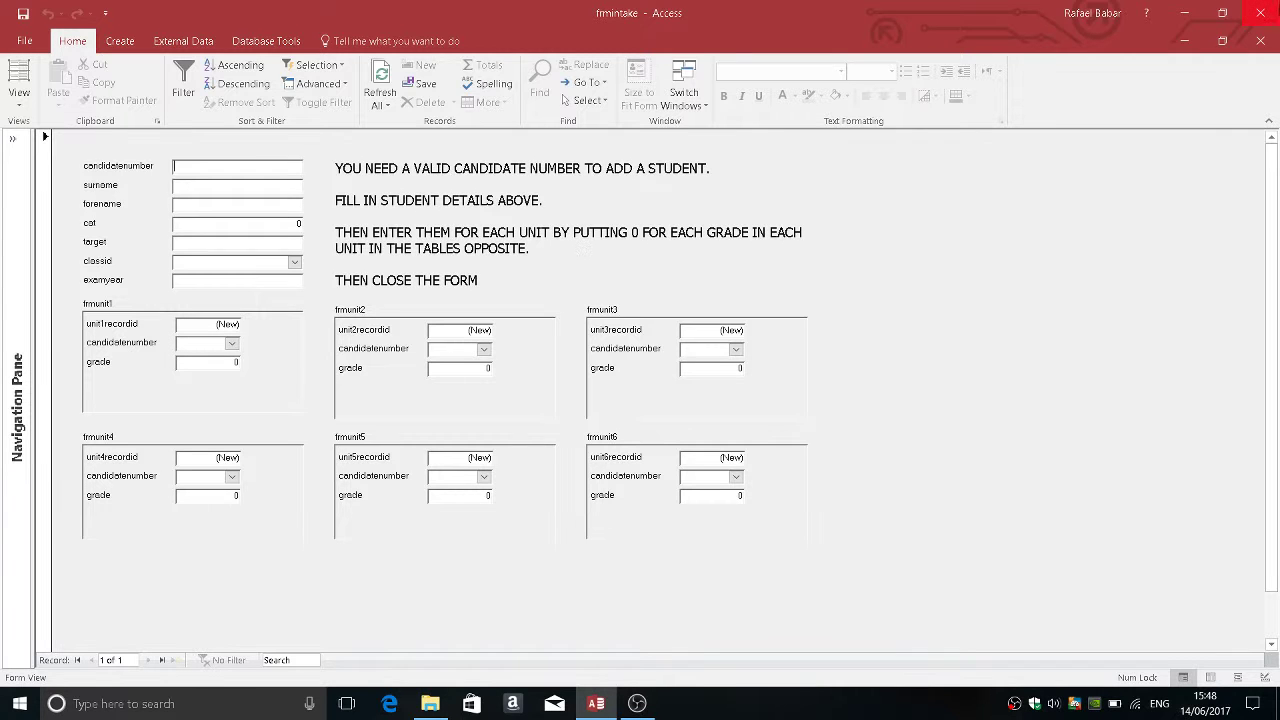
{"action": "left_click", "coordinate": [1261, 42]}
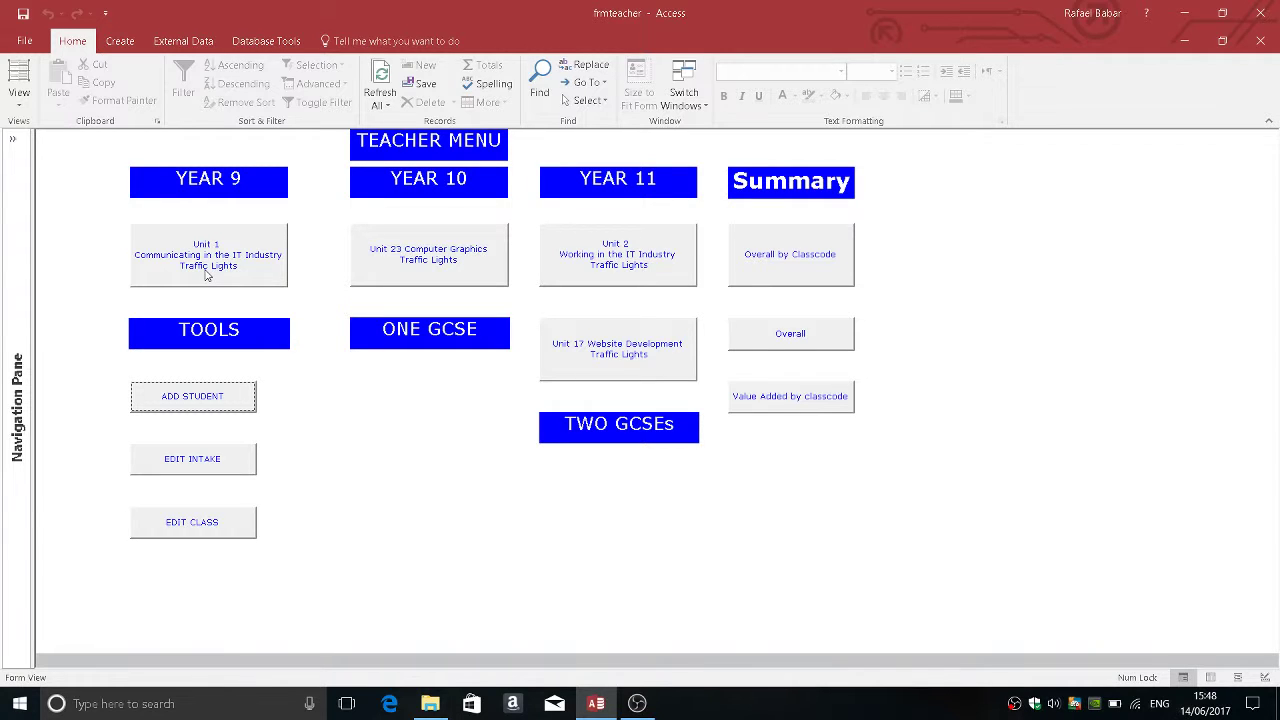
Step: Load Unit 1 Traffic Lights for class 11C, year 2012, and set the first student's d1 mark to 2
{"action": "left_click", "coordinate": [206, 275]}
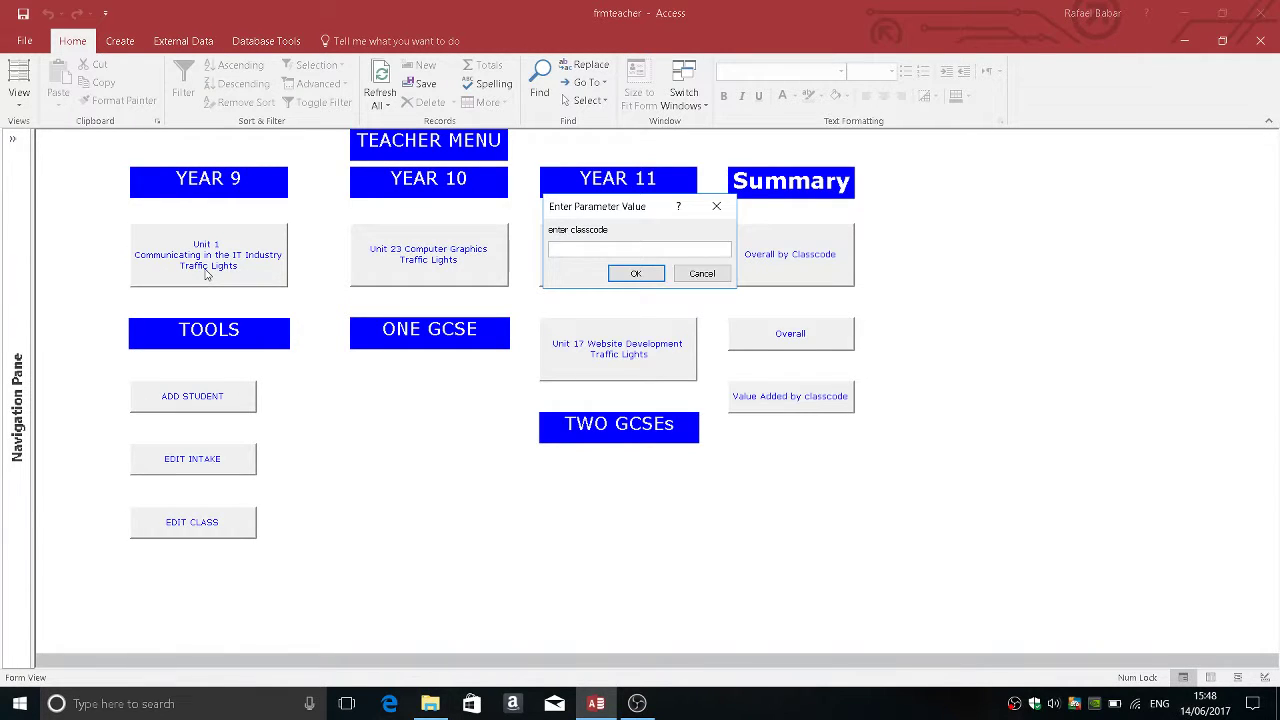
{"action": "type", "text": "11C"}
{"action": "key", "text": "Return"}
{"action": "type", "text": "2012"}
{"action": "key", "text": "Return"}
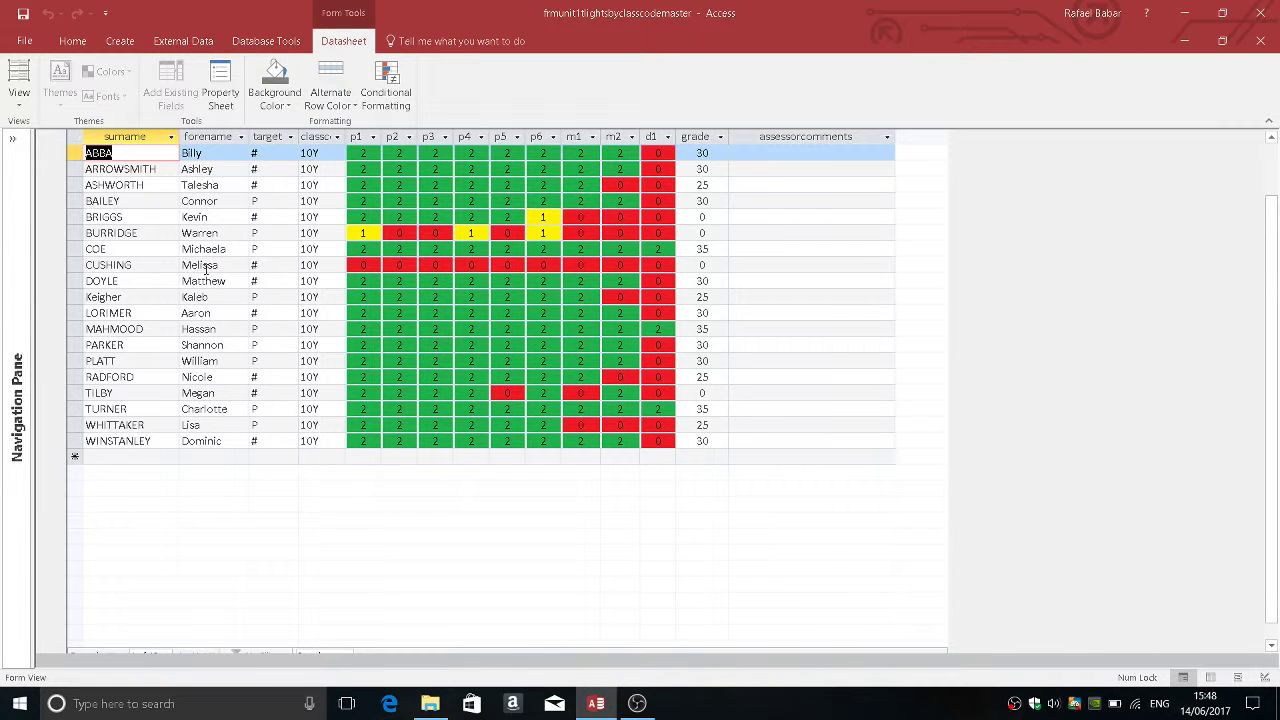
{"action": "left_click", "coordinate": [659, 153]}
{"action": "type", "text": "2"}
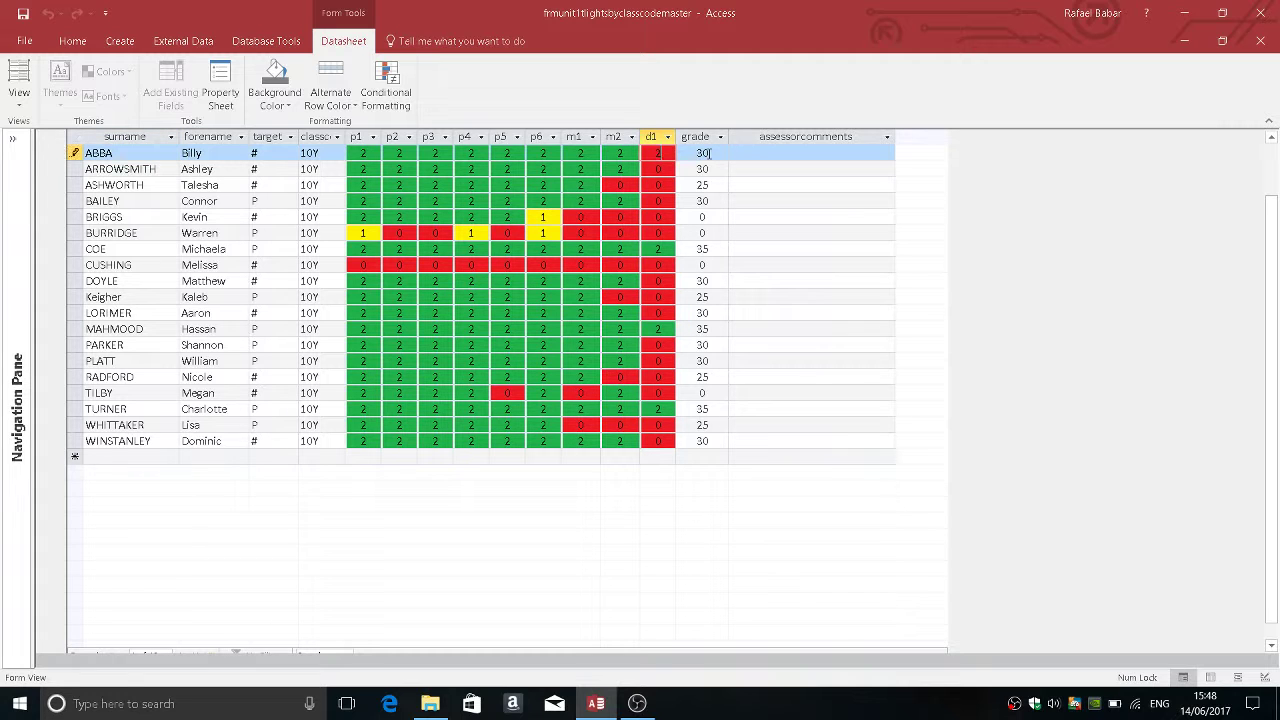
{"action": "left_click", "coordinate": [1259, 40]}
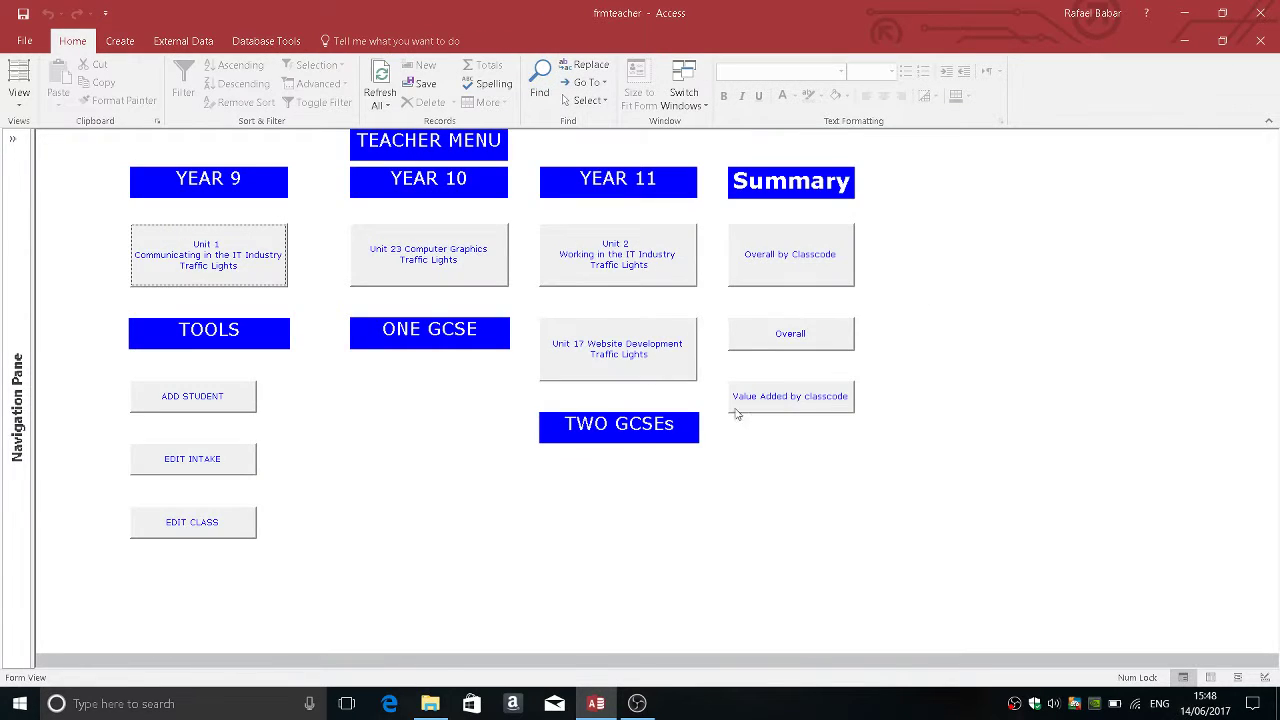
Step: Preview the Value Added by classcode report for class code 11 and exam year 2012
{"action": "left_click", "coordinate": [797, 398]}
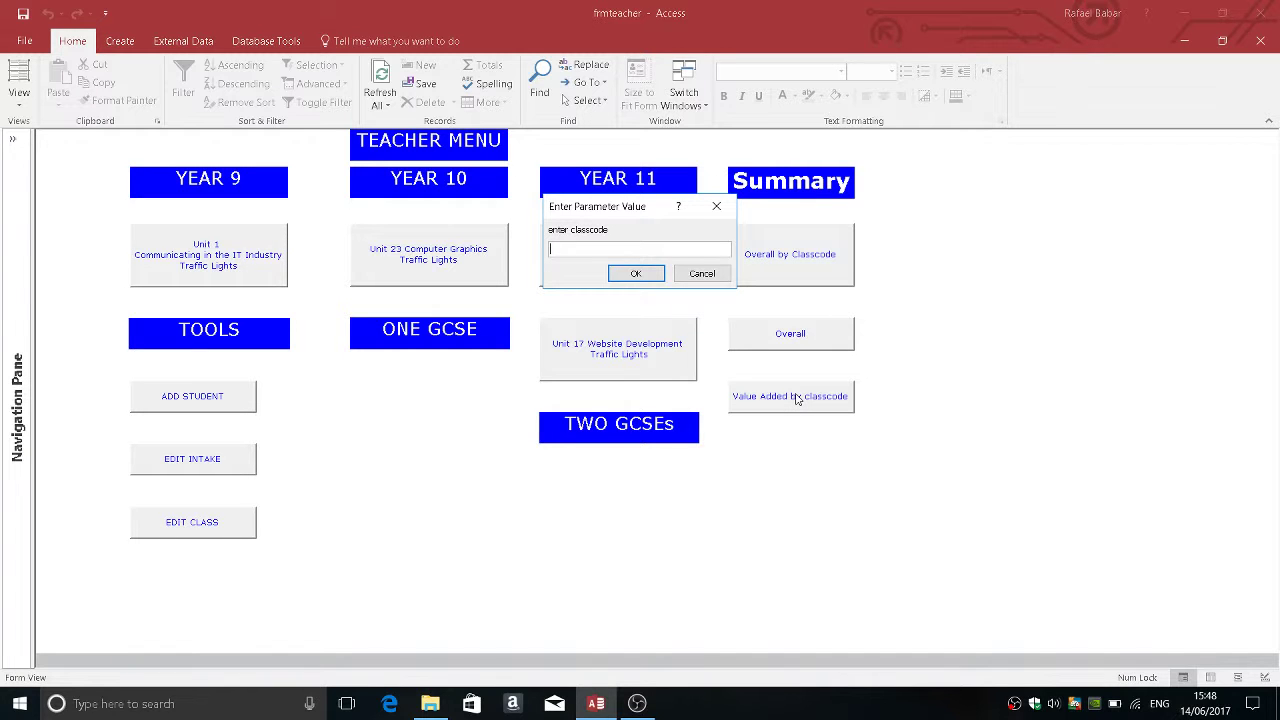
{"action": "type", "text": "11Y"}
{"action": "key", "text": "Return"}
{"action": "type", "text": "2012"}
{"action": "key", "text": "Return"}
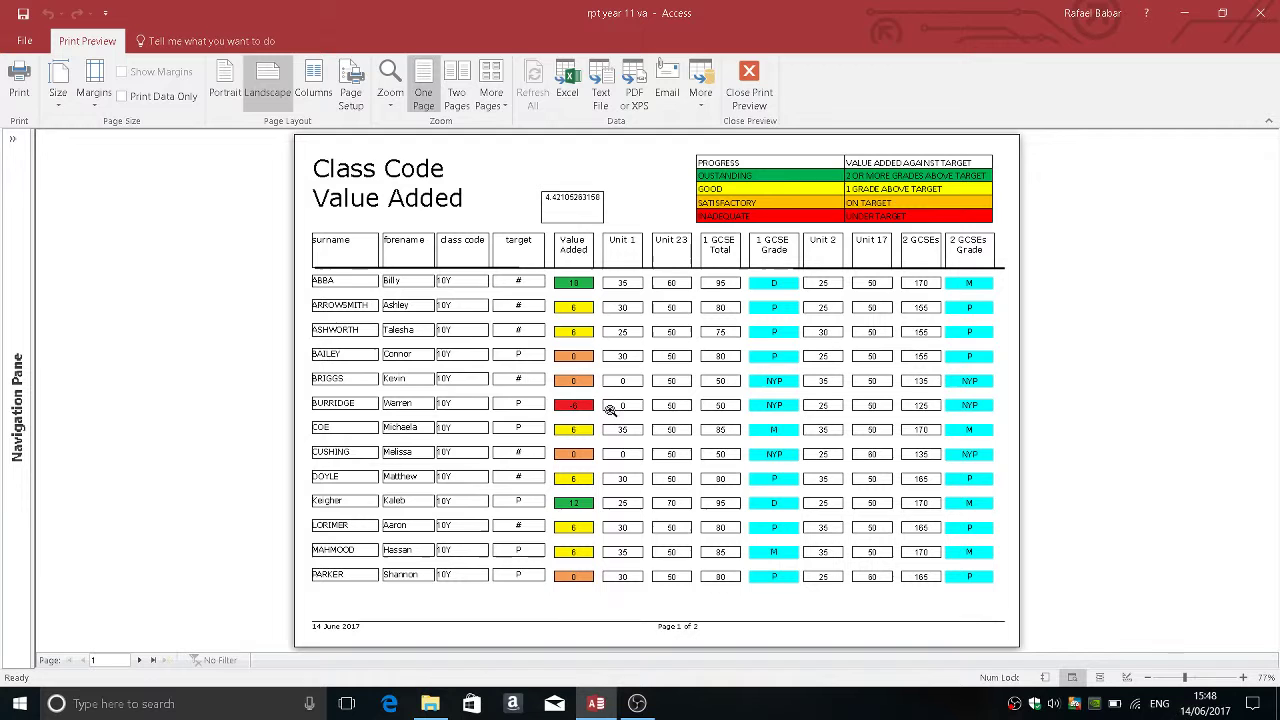
Step: Close the Class Code Value Added report preview
{"action": "left_click", "coordinate": [749, 92]}
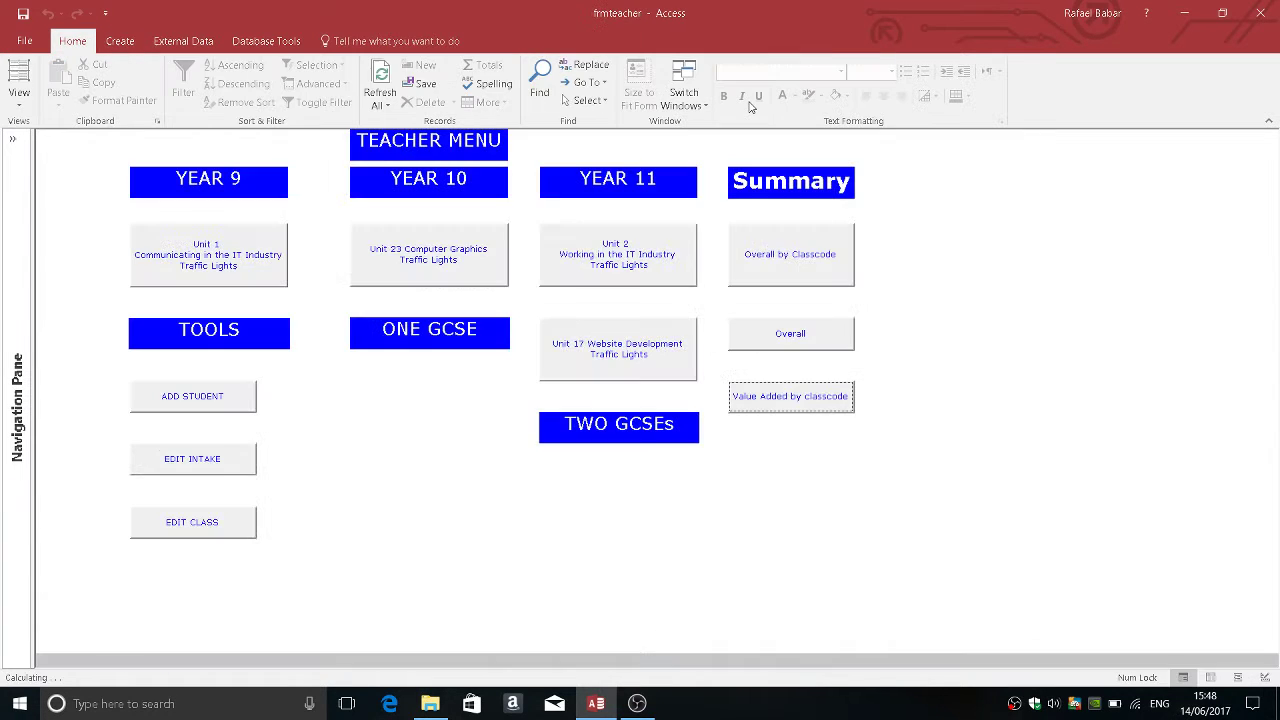